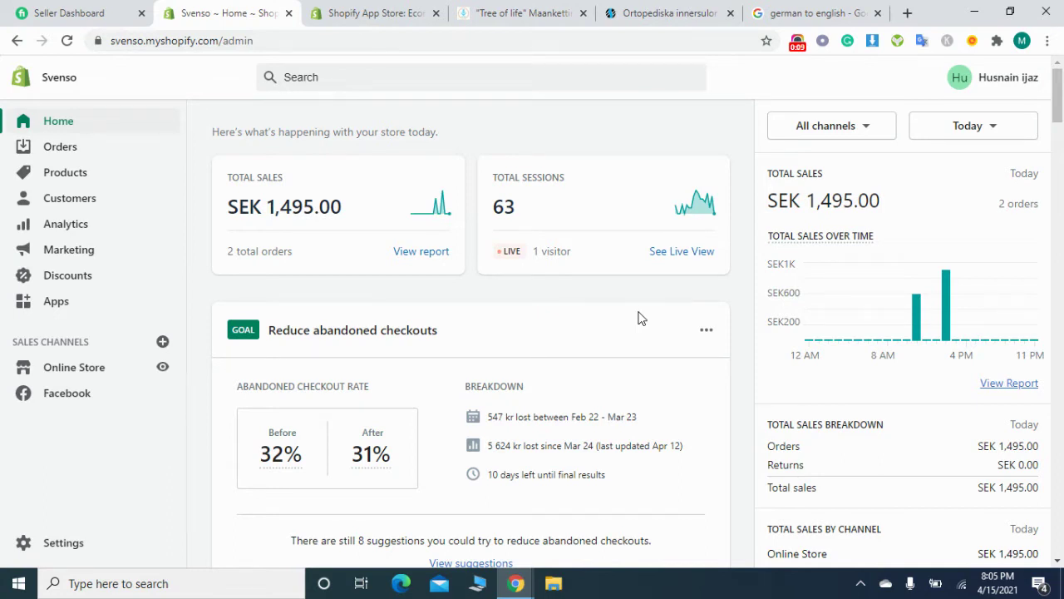
Examine the payment badges and their heading below the add-to-cart button on the vurino.nl Tree of life necklace page.
{"action": "left_click", "coordinate": [521, 7]}
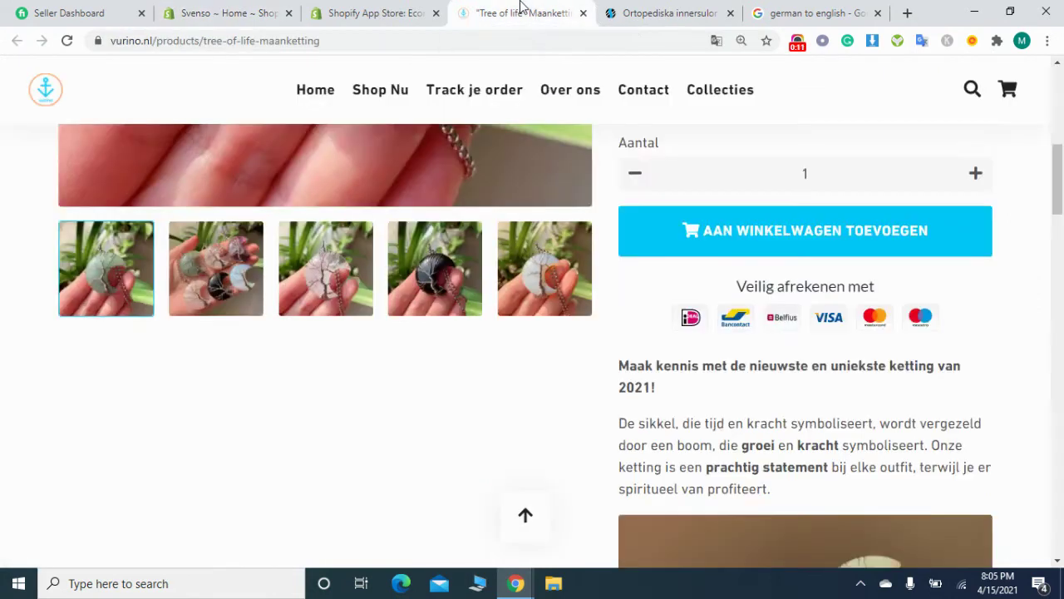
{"action": "mouse_move", "coordinate": [1059, 185]}
{"action": "left_mouse_down"}
{"action": "mouse_move", "coordinate": [1059, 105]}
{"action": "mouse_move", "coordinate": [1060, 166]}
{"action": "left_mouse_up"}
{"action": "scroll", "coordinate": [958, 230], "scroll_direction": "down", "scroll_amount": 3}
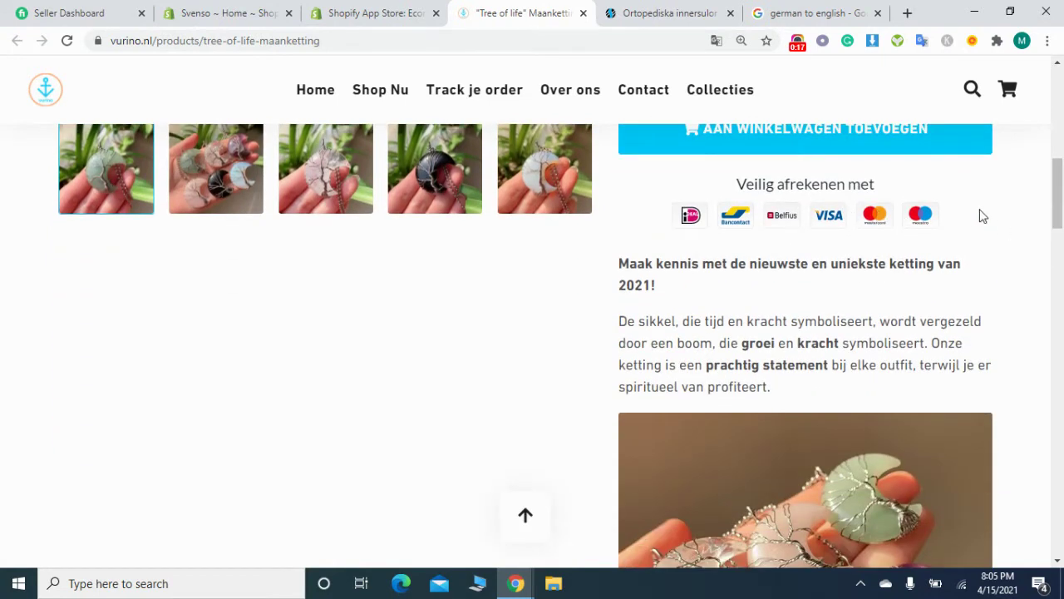
{"action": "scroll", "coordinate": [956, 167], "scroll_direction": "up", "scroll_amount": 3}
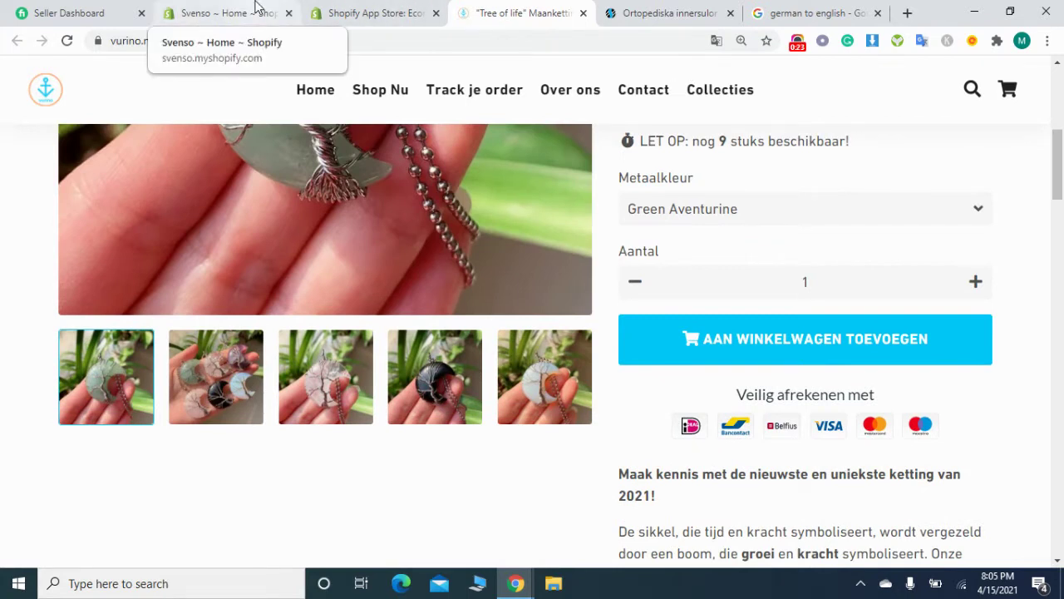
From the Svenso store's apps, go to the Shopify App Store and search for "Ultimate trust badges".
{"action": "left_click", "coordinate": [257, 7]}
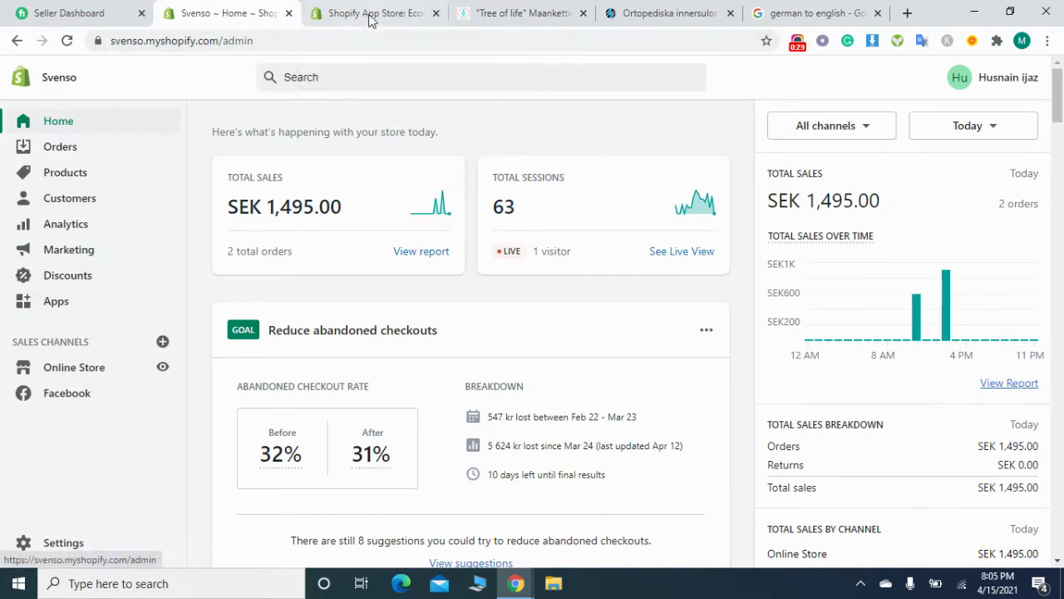
{"action": "left_click", "coordinate": [77, 303]}
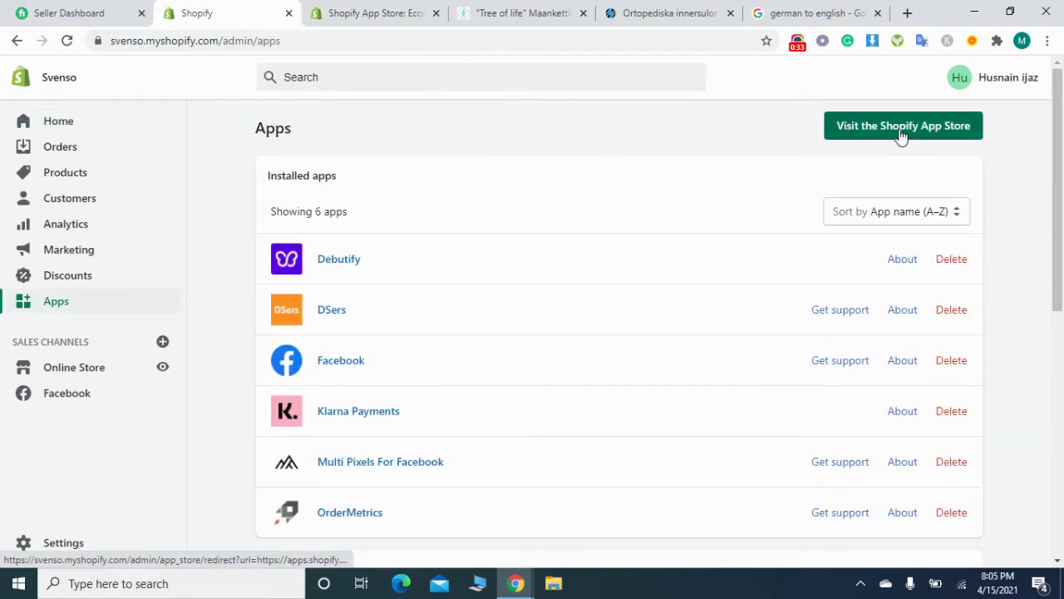
{"action": "left_click", "coordinate": [387, 10]}
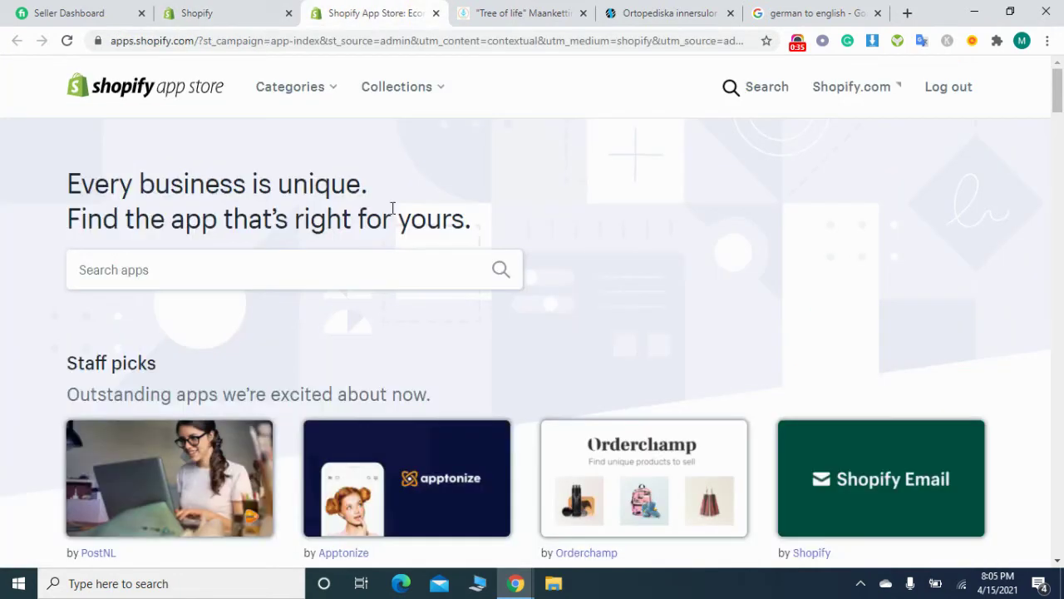
{"action": "left_click", "coordinate": [371, 279]}
{"action": "type", "text": "us"}
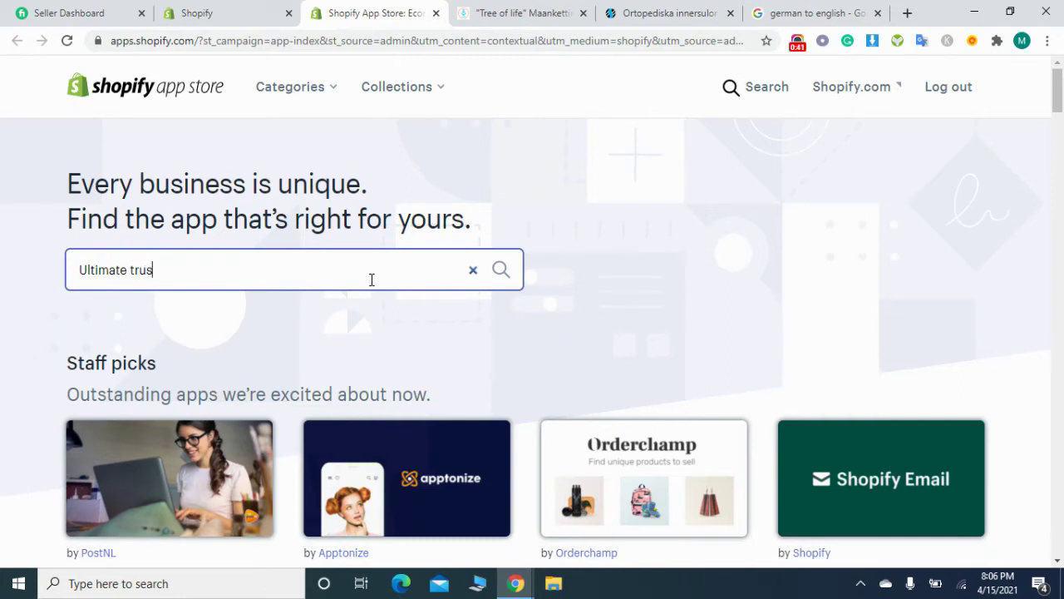
{"action": "type", "text": "ltimate trust badges"}
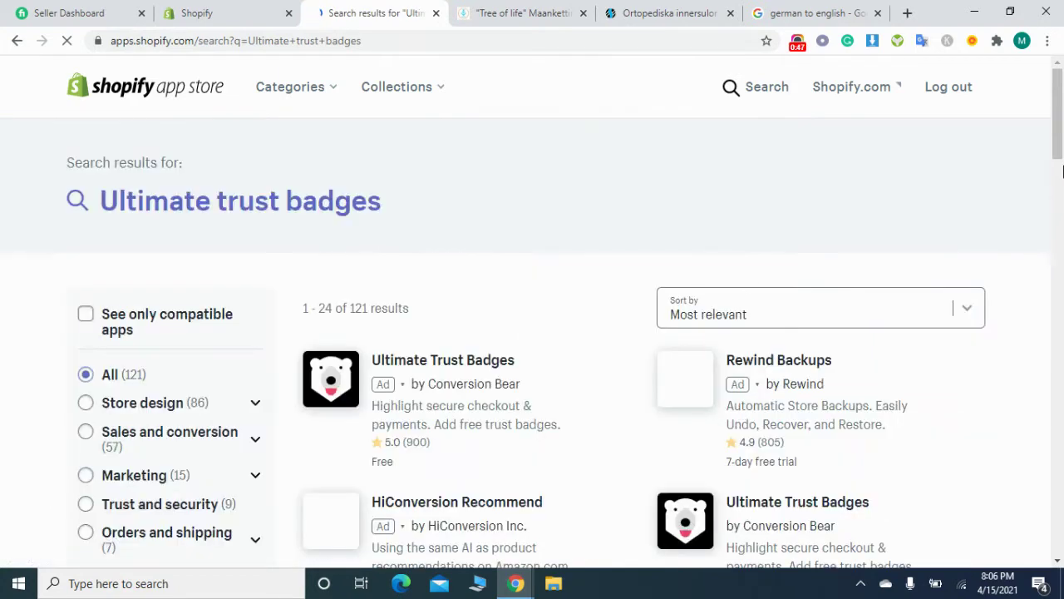
Open the Ultimate Trust Badges listing by Conversion Bear and add the app to the store.
{"action": "scroll", "coordinate": [931, 221], "scroll_direction": "down", "scroll_amount": 2}
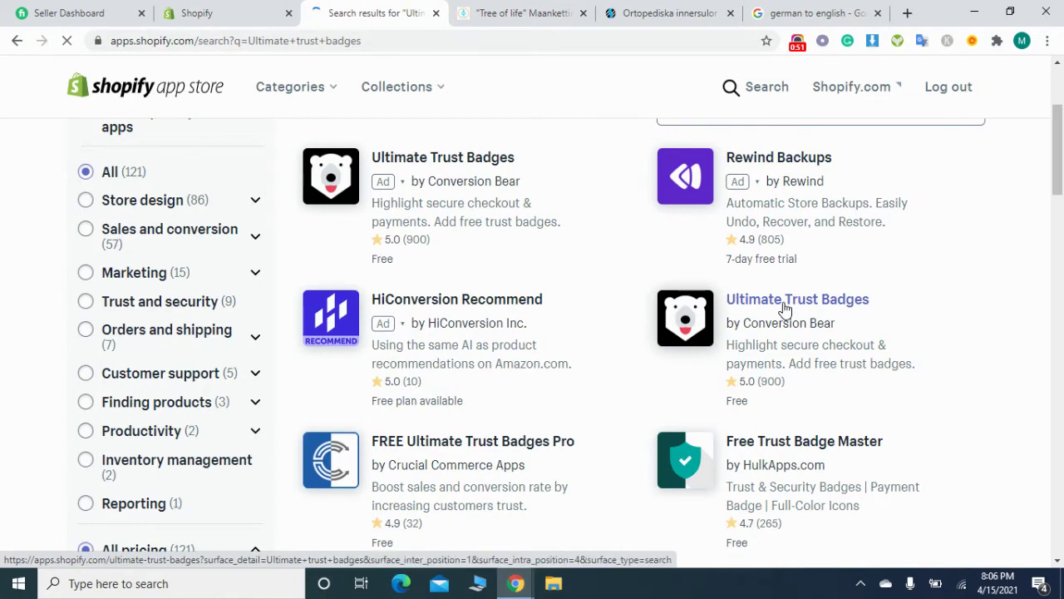
{"action": "left_click", "coordinate": [785, 310]}
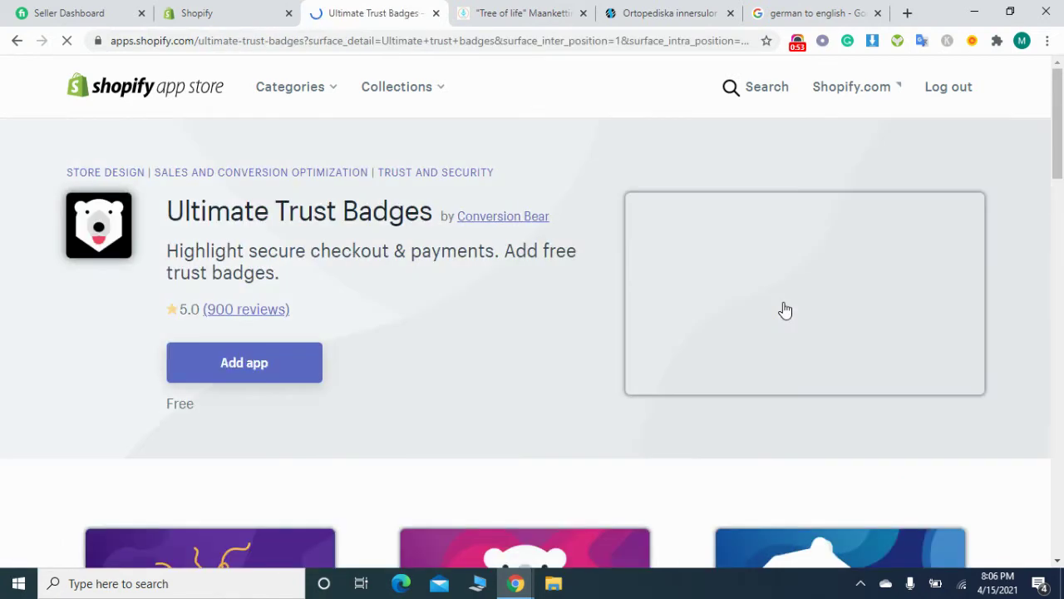
{"action": "left_click", "coordinate": [249, 373]}
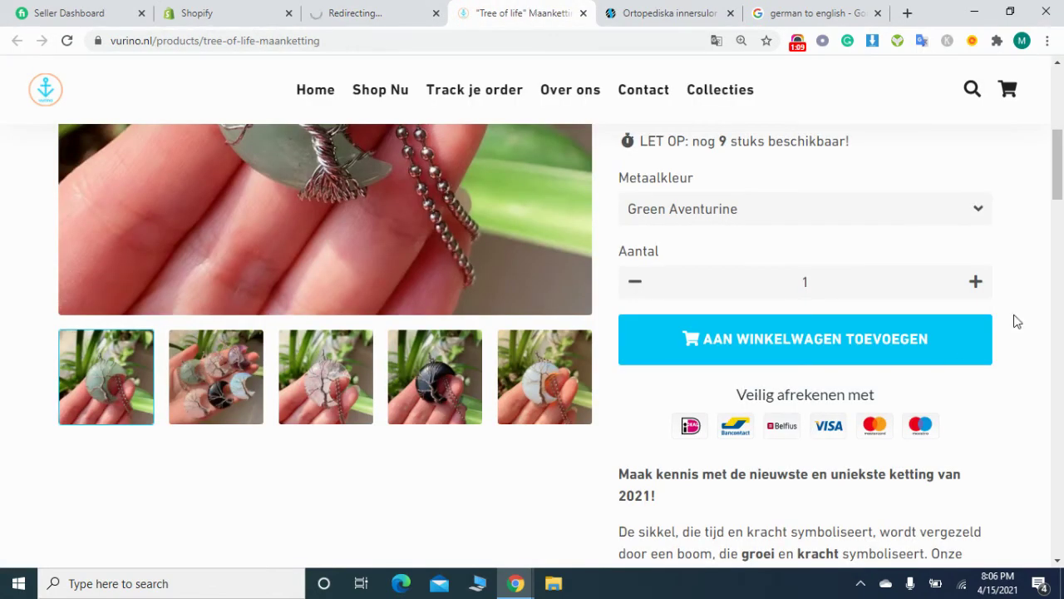
Copy the heading "Veilig afrekenen met" above the payment badges on the vurino.nl product page.
{"action": "scroll", "coordinate": [1016, 249], "scroll_direction": "down", "scroll_amount": 3}
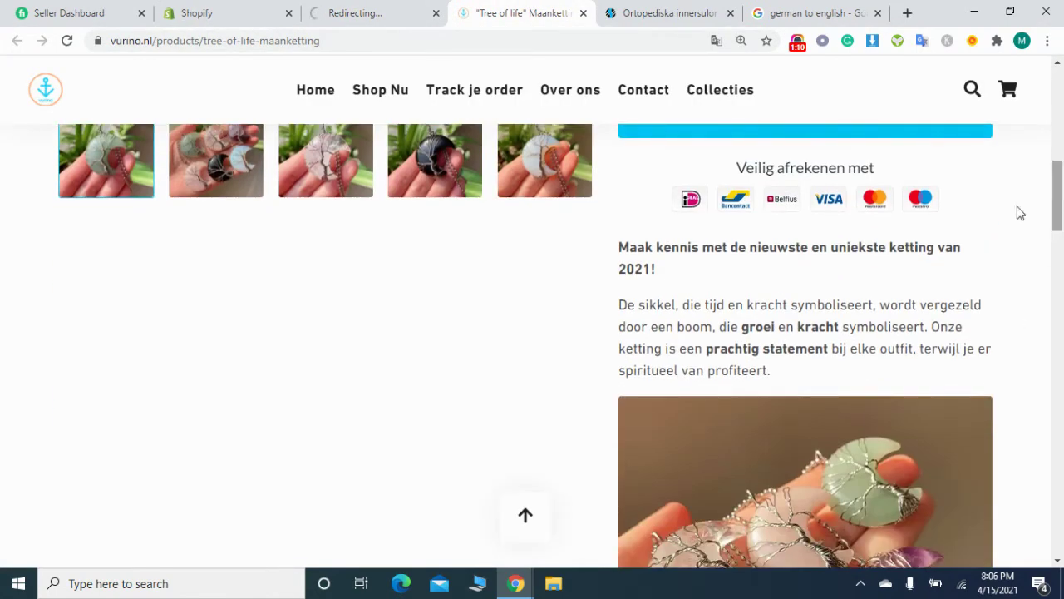
{"action": "triple_click", "coordinate": [813, 162]}
{"action": "key", "text": "ctrl+c"}
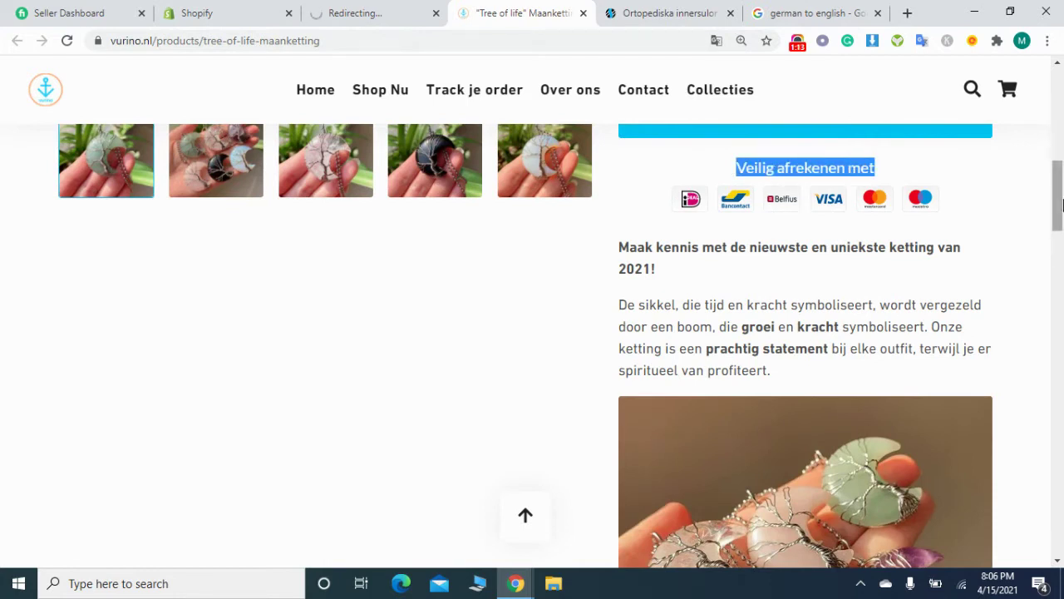
{"action": "left_click_drag", "start_coordinate": [1059, 214], "coordinate": [1060, 188]}
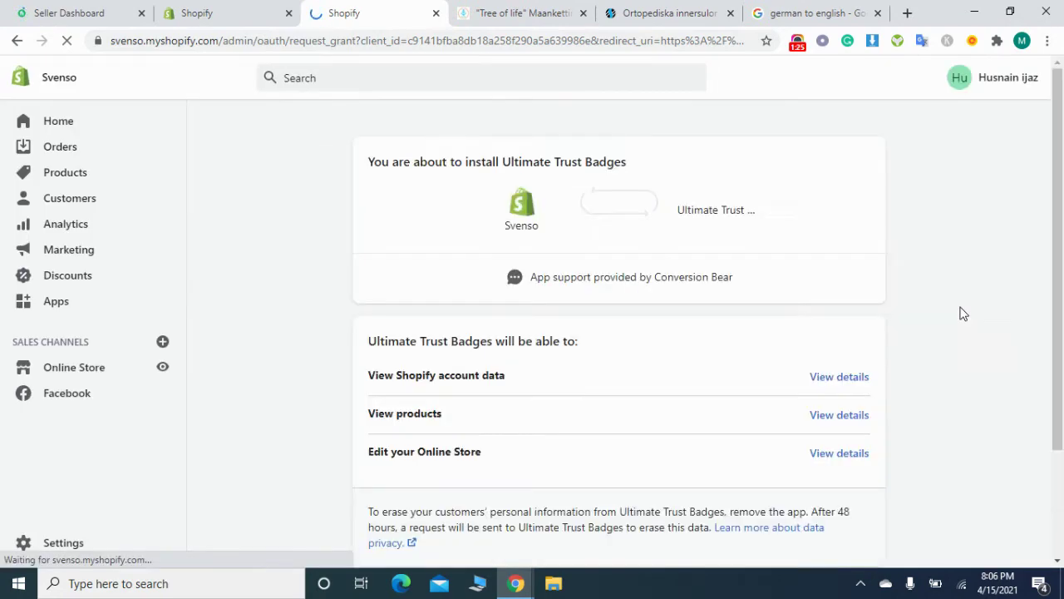
Approve the requested permissions and install Ultimate Trust Badges in the Svenso store.
{"action": "scroll", "coordinate": [961, 313], "scroll_direction": "down", "scroll_amount": 3}
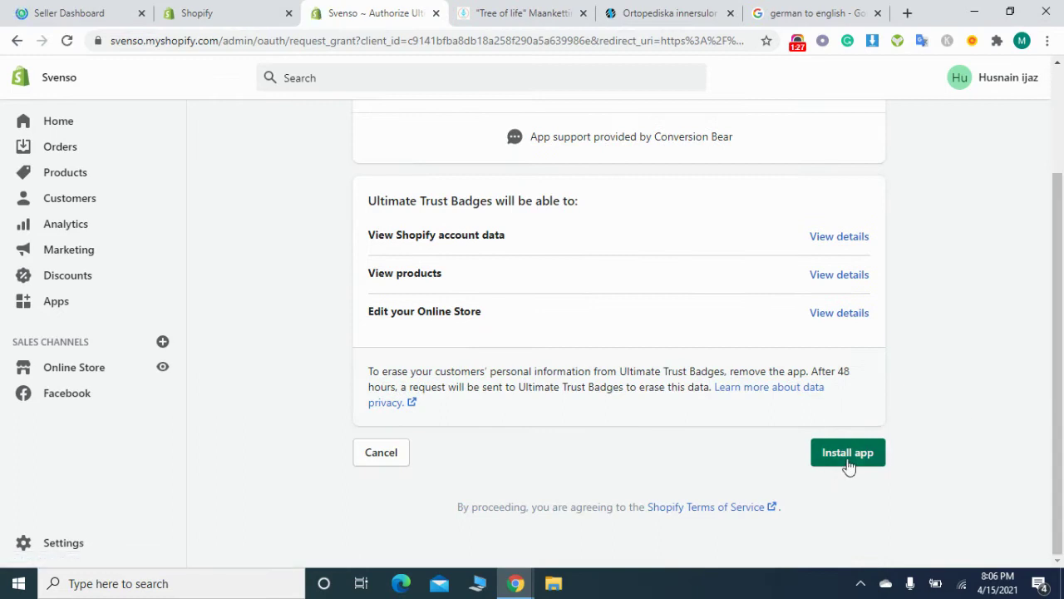
{"action": "left_click", "coordinate": [847, 464]}
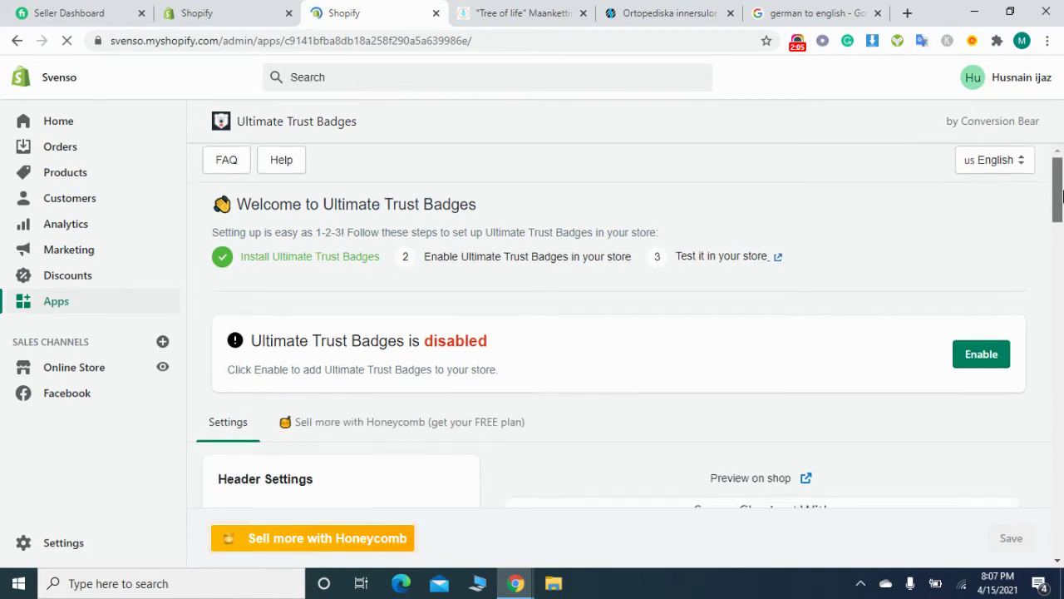
Replace the badge header text with the copied heading "Veilig afrekenen met".
{"action": "scroll", "coordinate": [1061, 193], "scroll_direction": "down", "scroll_amount": 4}
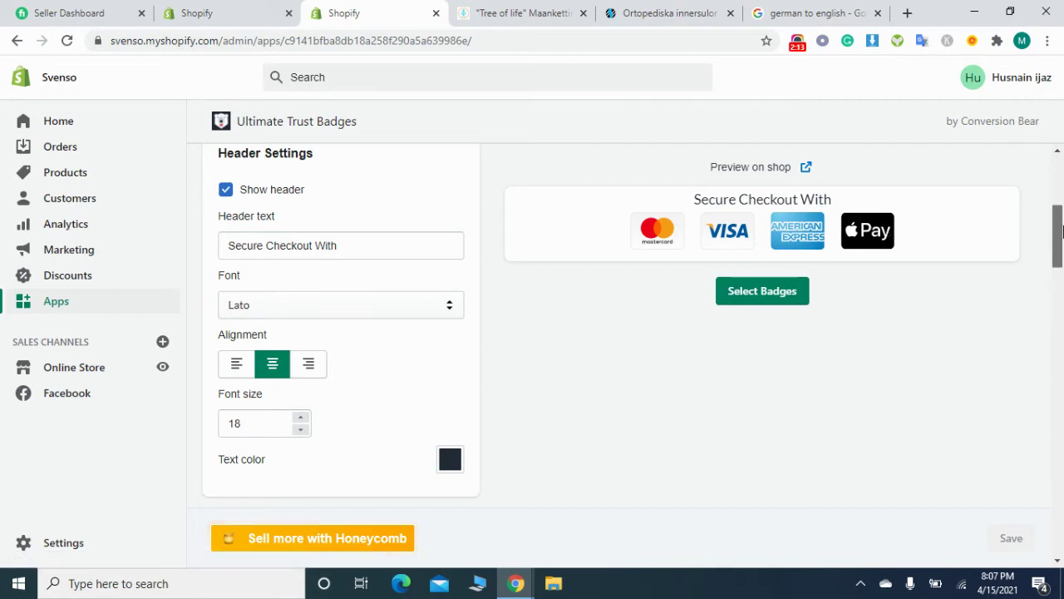
{"action": "left_click_drag", "start_coordinate": [1060, 225], "coordinate": [1061, 194]}
{"action": "scroll", "coordinate": [1062, 194], "scroll_direction": "down", "scroll_amount": 2}
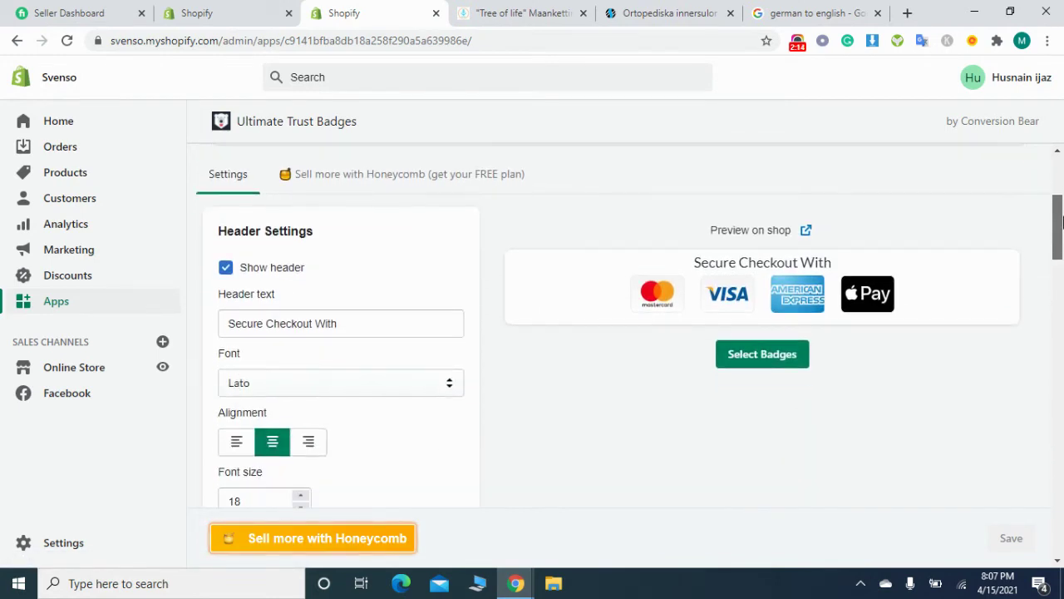
{"action": "double_click", "coordinate": [349, 324]}
{"action": "left_click", "coordinate": [349, 324]}
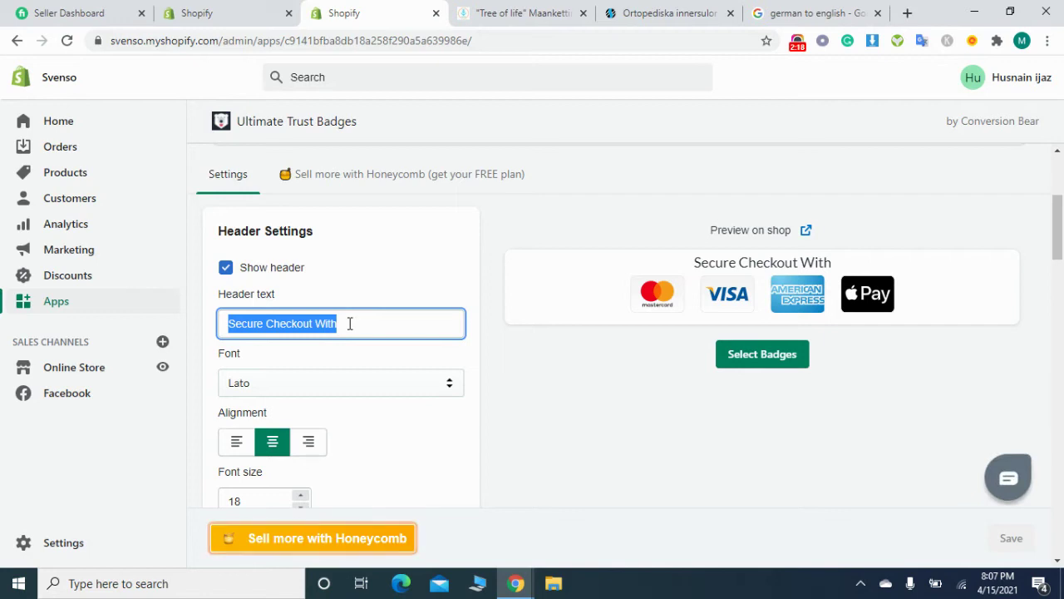
{"action": "key", "text": "ctrl+v"}
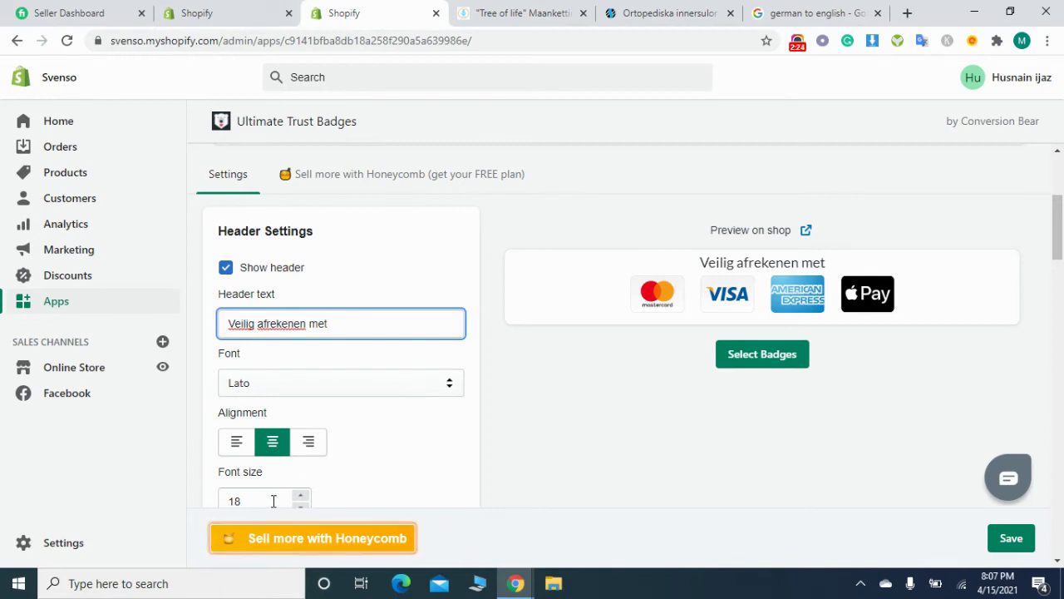
In the badge selection, add Bancontact Mister Cash and remove the American Express and Apple Pay badges.
{"action": "scroll", "coordinate": [813, 323], "scroll_direction": "down", "scroll_amount": 4}
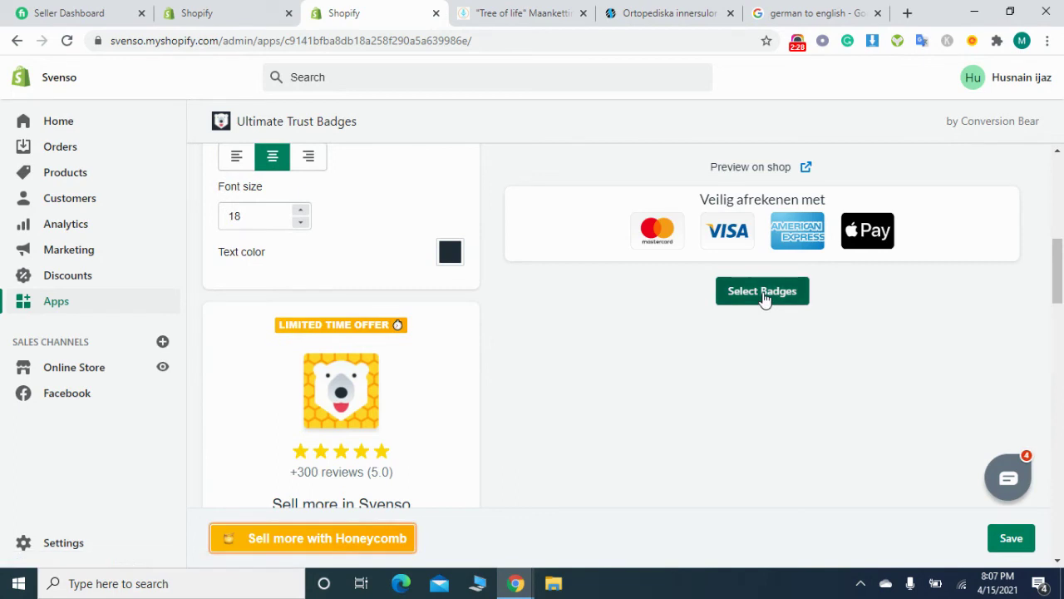
{"action": "left_click", "coordinate": [763, 293]}
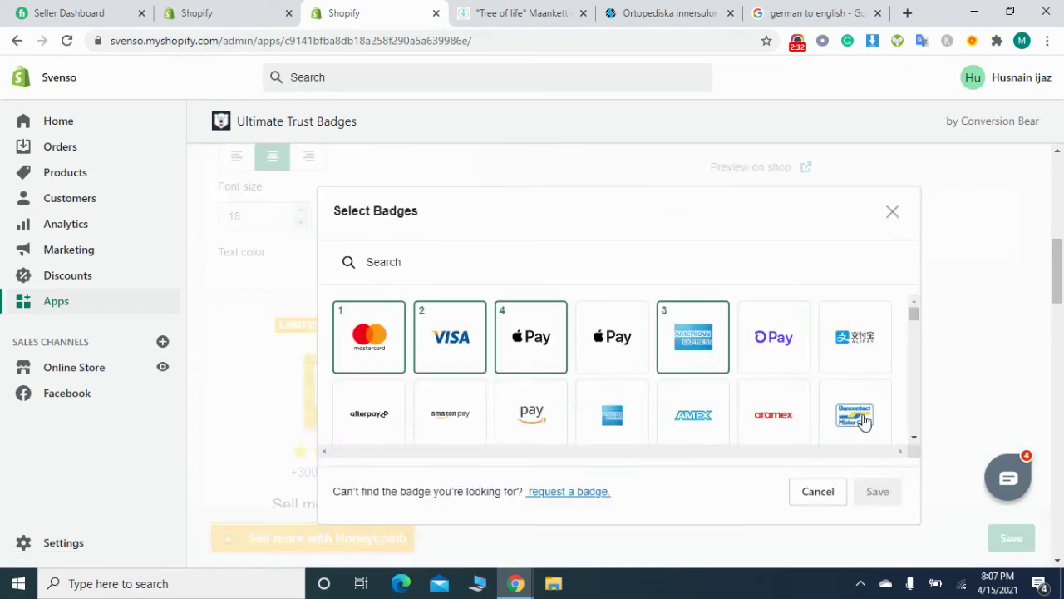
{"action": "left_click", "coordinate": [860, 420]}
{"action": "left_click", "coordinate": [678, 353]}
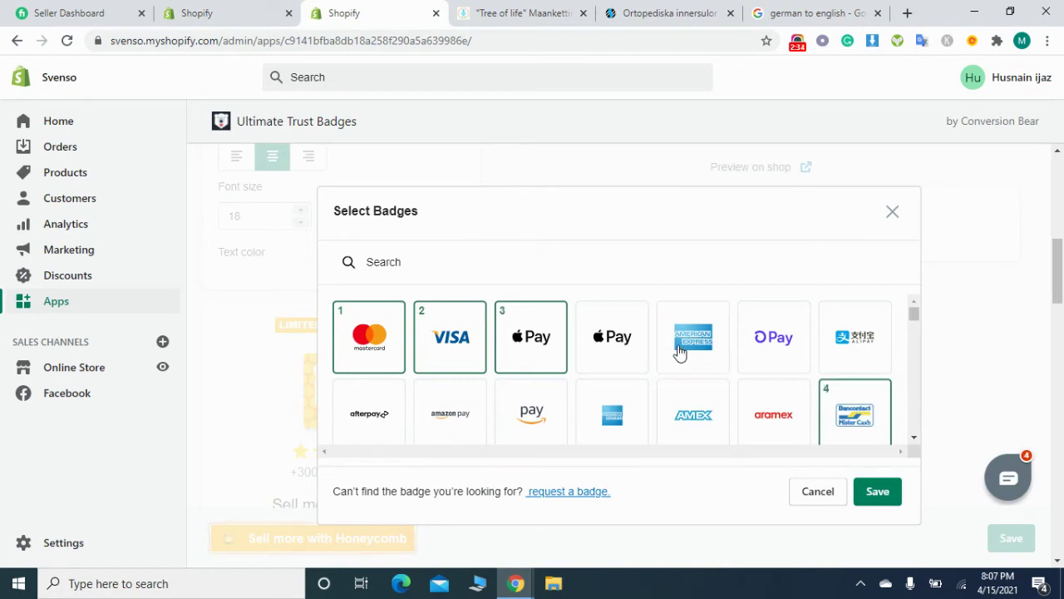
{"action": "left_click", "coordinate": [535, 354]}
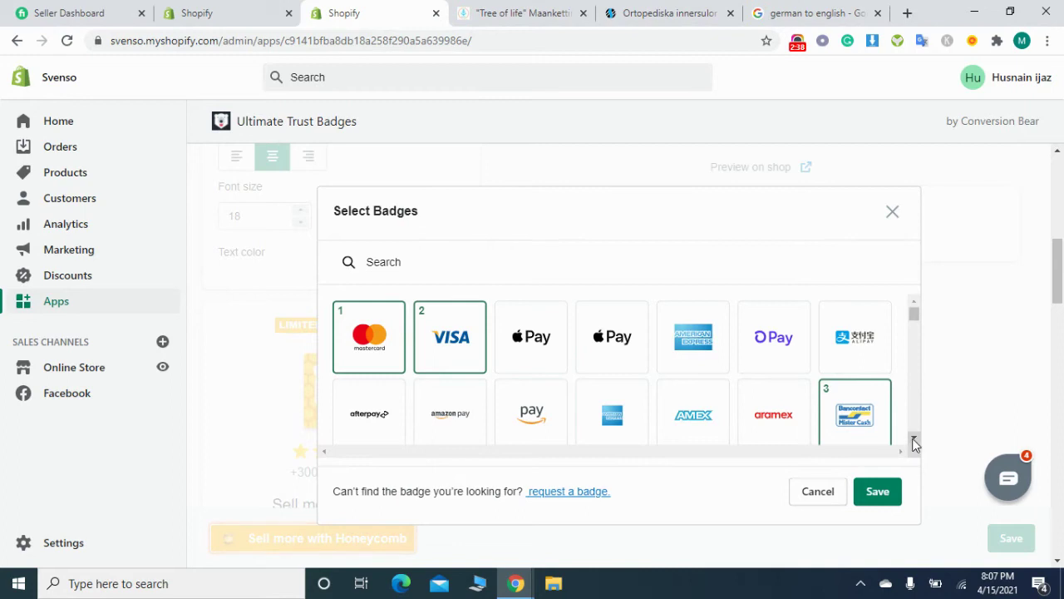
Find the Maestro badge in the badge list and add it to the selection.
{"action": "scroll", "coordinate": [914, 436], "scroll_direction": "down", "scroll_amount": 2}
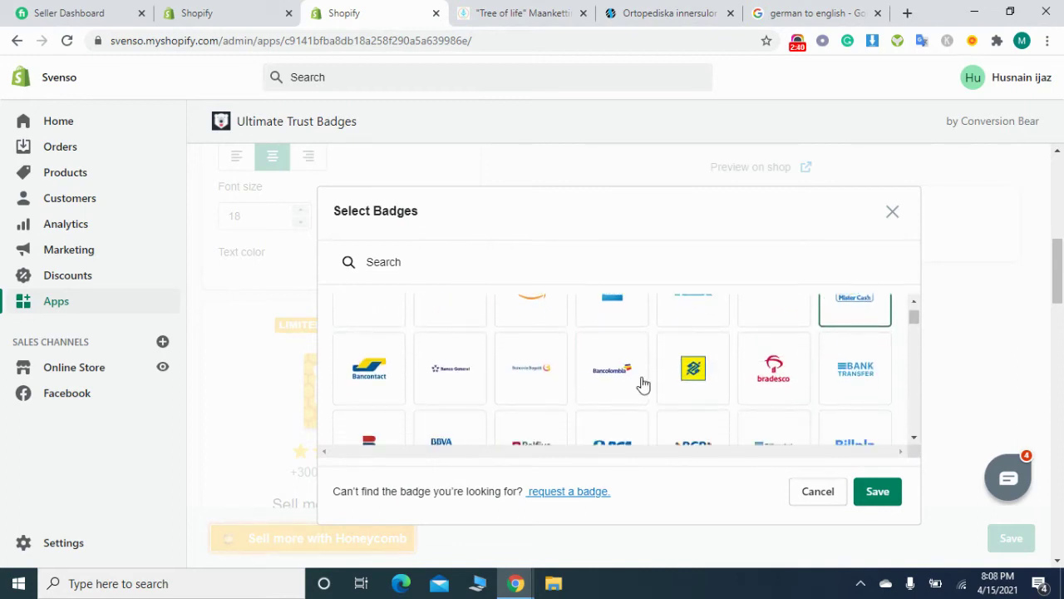
{"action": "left_click", "coordinate": [915, 440]}
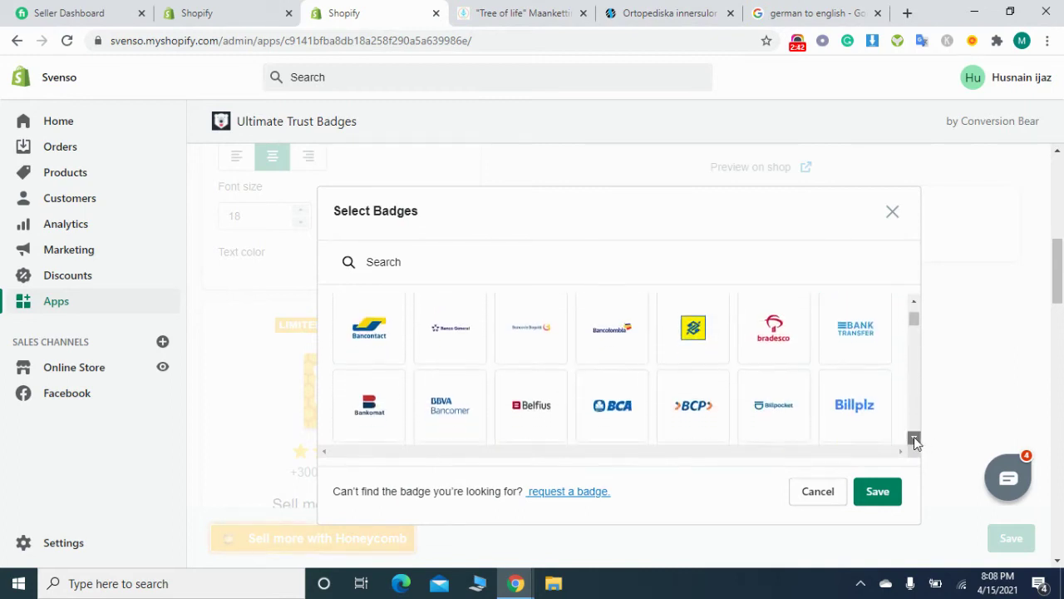
{"action": "left_click", "coordinate": [915, 440]}
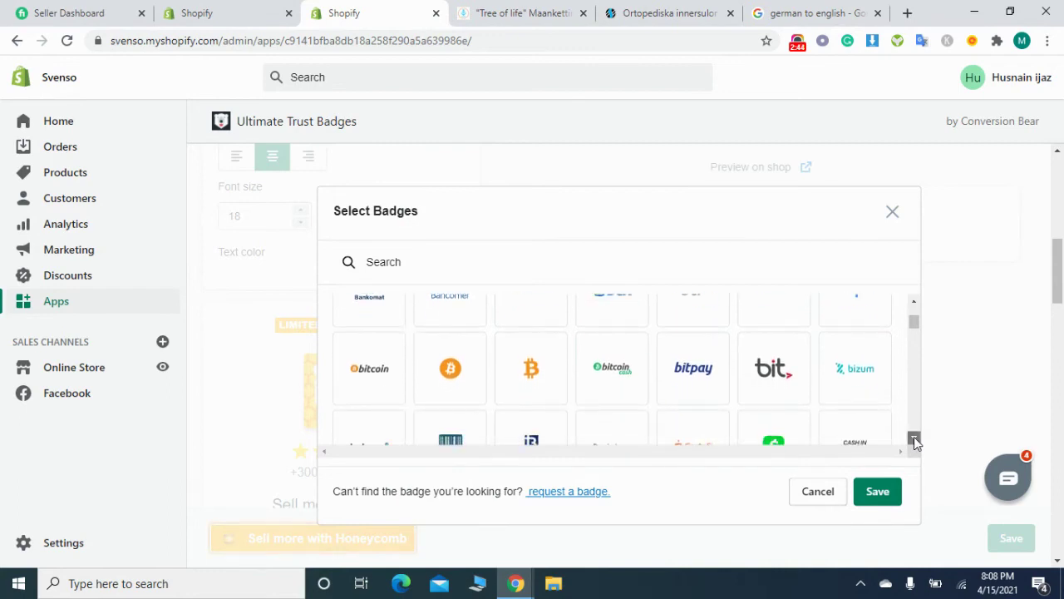
{"action": "left_click", "coordinate": [915, 439]}
{"action": "left_click", "coordinate": [914, 440]}
{"action": "left_click", "coordinate": [914, 439]}
{"action": "left_click", "coordinate": [914, 440]}
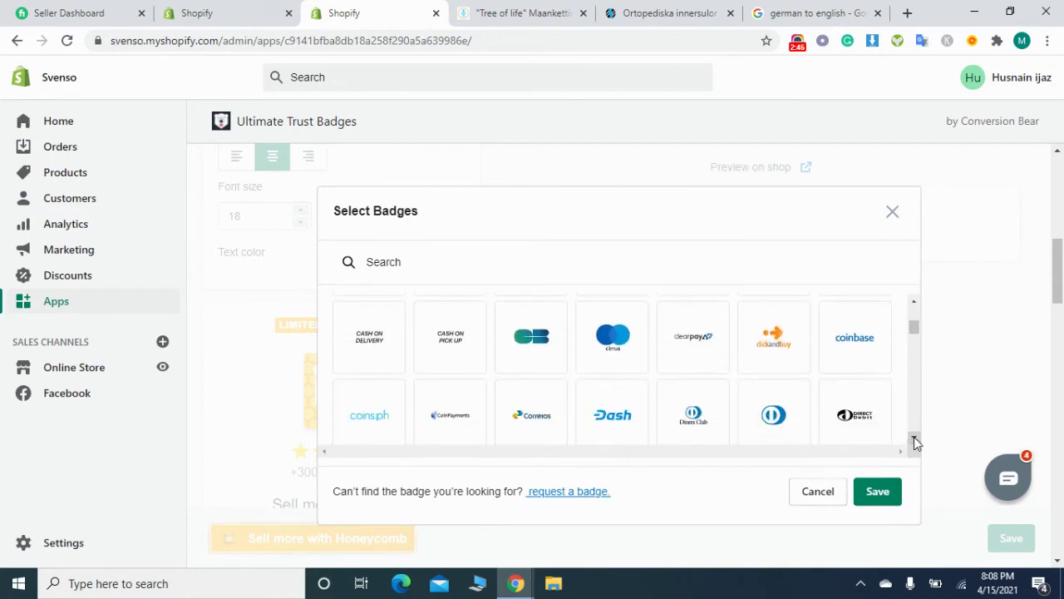
{"action": "left_click", "coordinate": [914, 440]}
{"action": "left_click", "coordinate": [915, 440]}
{"action": "left_click", "coordinate": [914, 440]}
{"action": "left_click", "coordinate": [915, 440]}
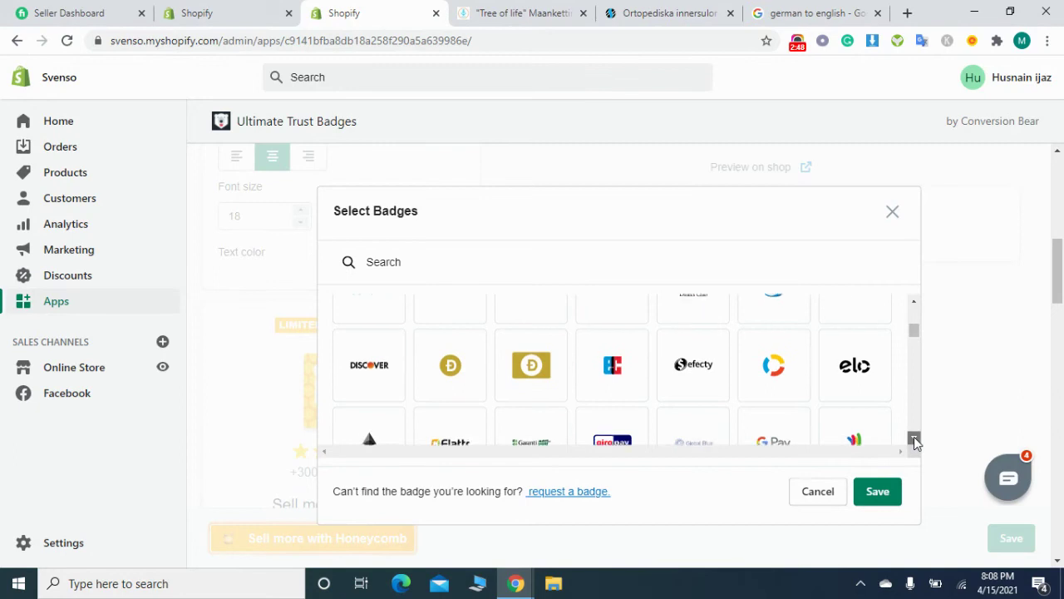
{"action": "left_click", "coordinate": [914, 440]}
{"action": "left_click", "coordinate": [915, 439]}
{"action": "left_click", "coordinate": [915, 439]}
{"action": "left_click", "coordinate": [914, 440]}
{"action": "left_click", "coordinate": [915, 440]}
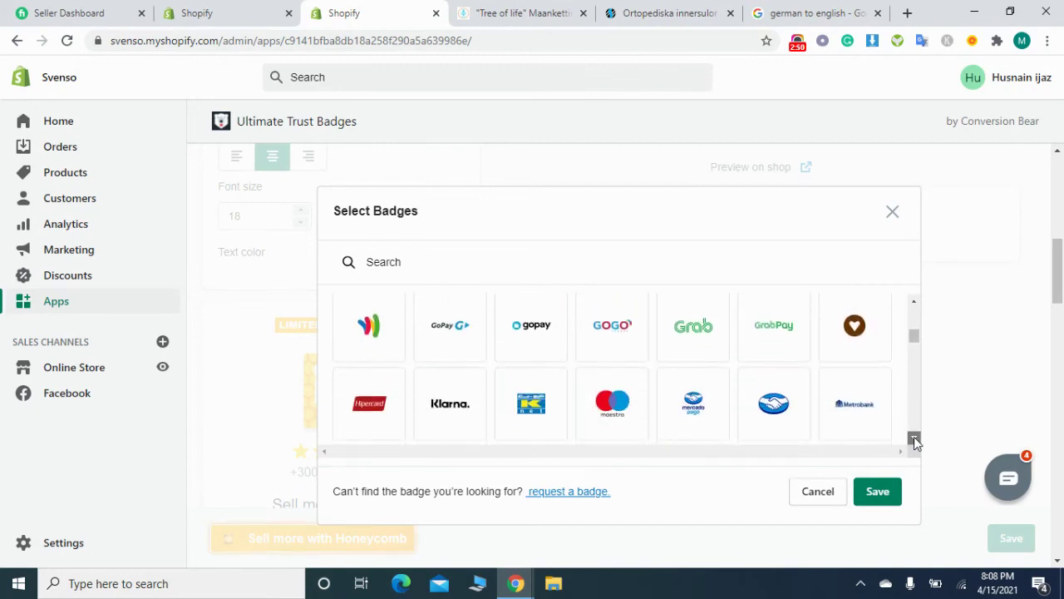
{"action": "left_click", "coordinate": [605, 383]}
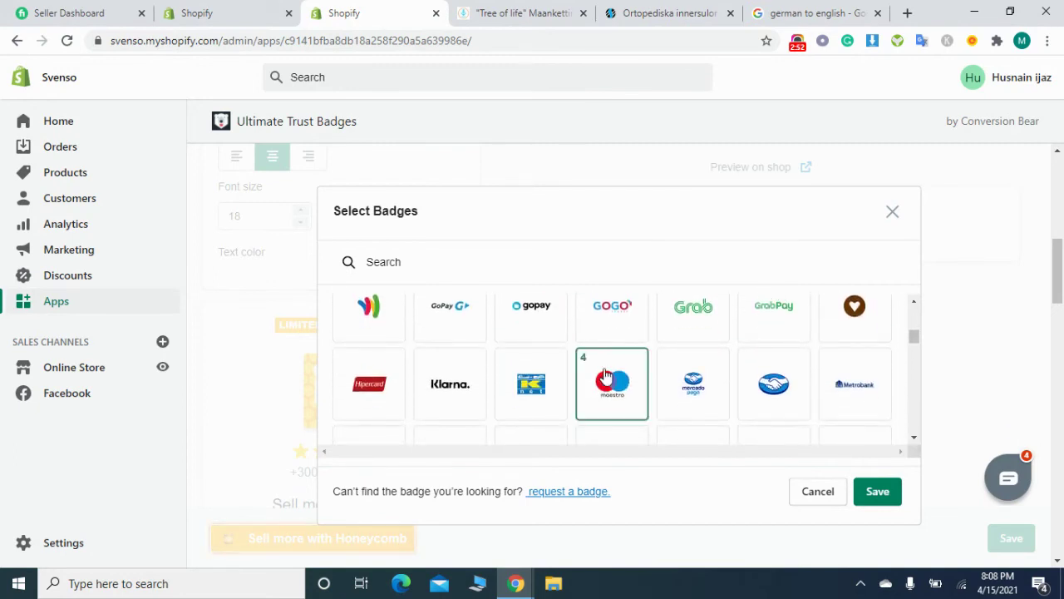
Search the badges for "ideal", add the iDEAL badge, and compare the selection with the vurino.nl product page's badges.
{"action": "left_click", "coordinate": [644, 266]}
{"action": "type", "text": "ideal"}
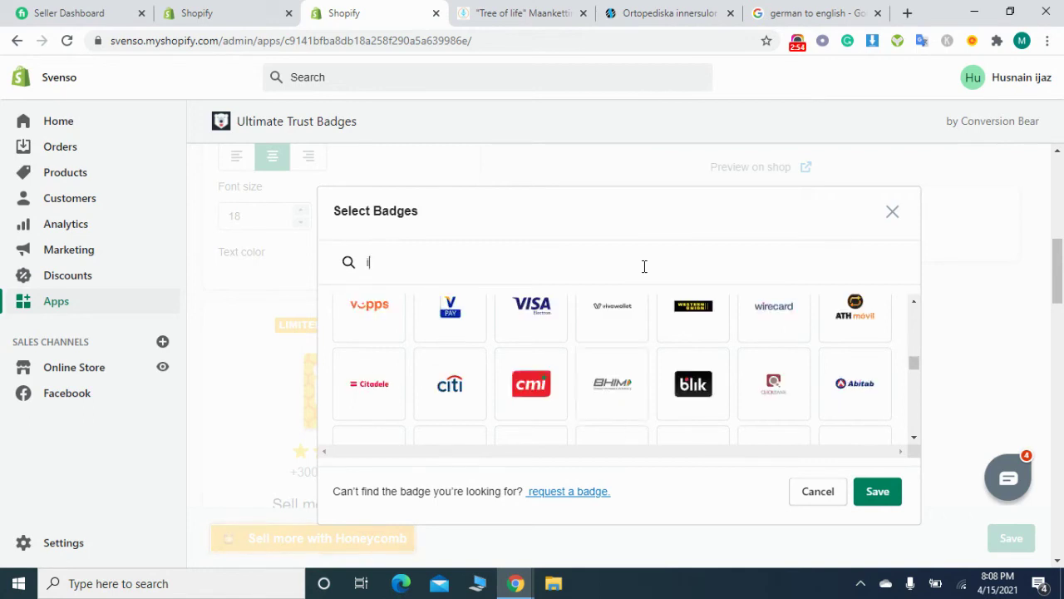
{"action": "left_click", "coordinate": [376, 343]}
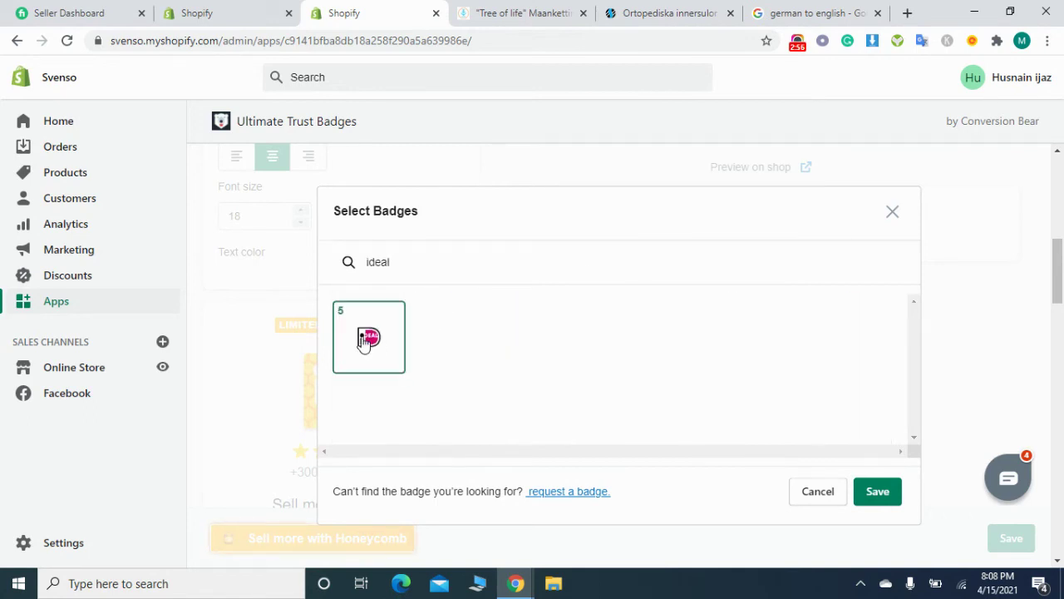
{"action": "left_click", "coordinate": [532, 8]}
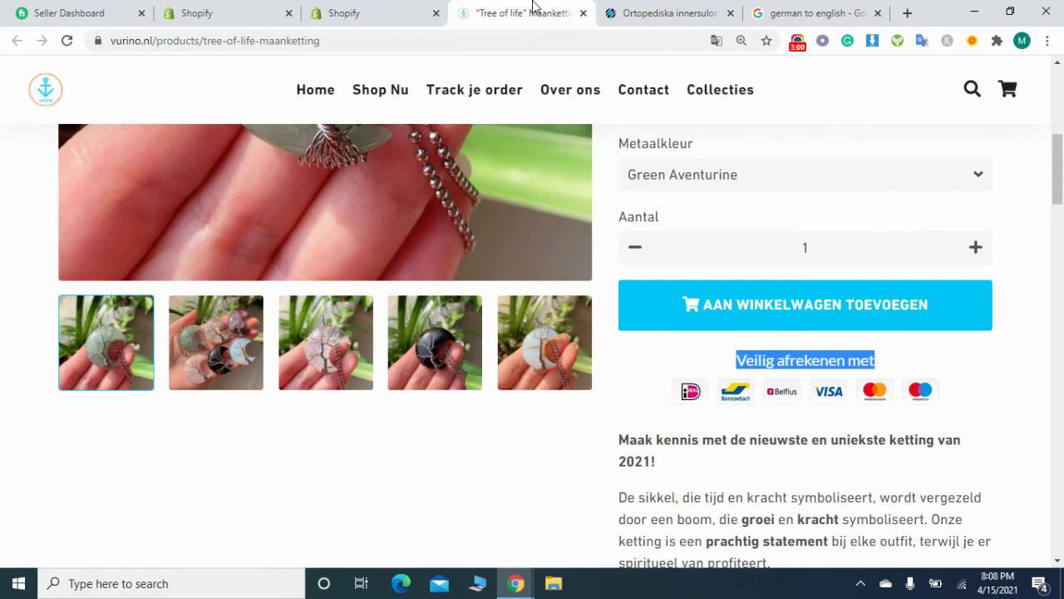
{"action": "left_click", "coordinate": [344, 10]}
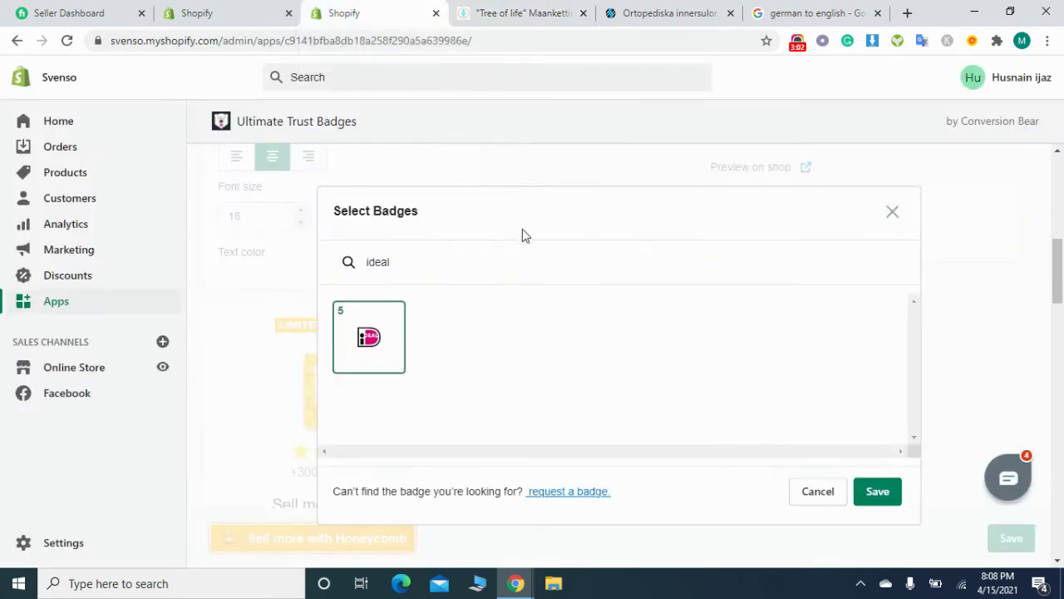
Search the badges for "bel", add the Belfius badge, and save the badge selection.
{"action": "double_click", "coordinate": [503, 258]}
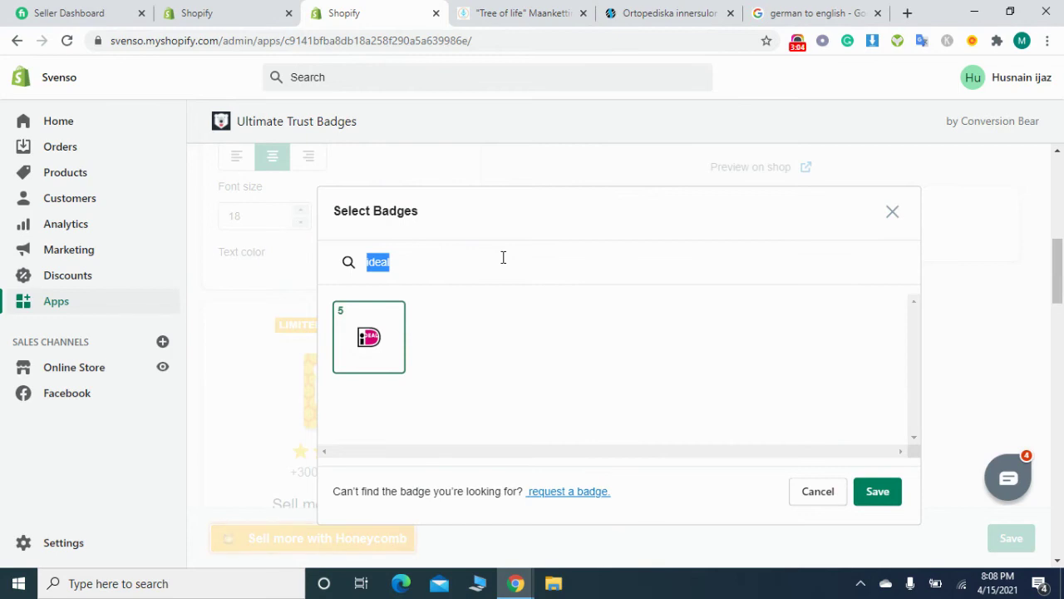
{"action": "type", "text": "bel"}
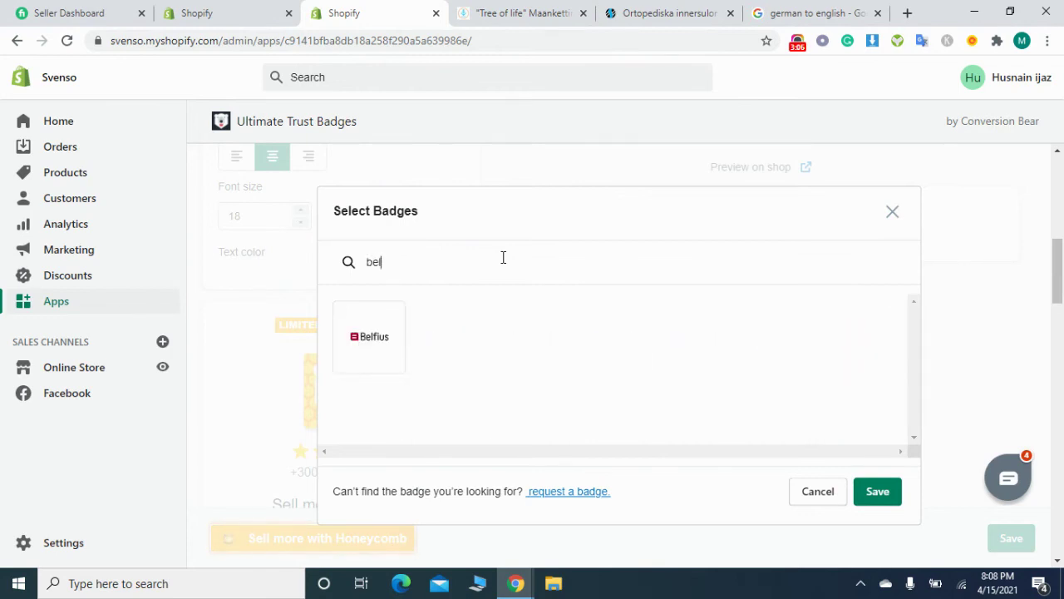
{"action": "left_click", "coordinate": [378, 334]}
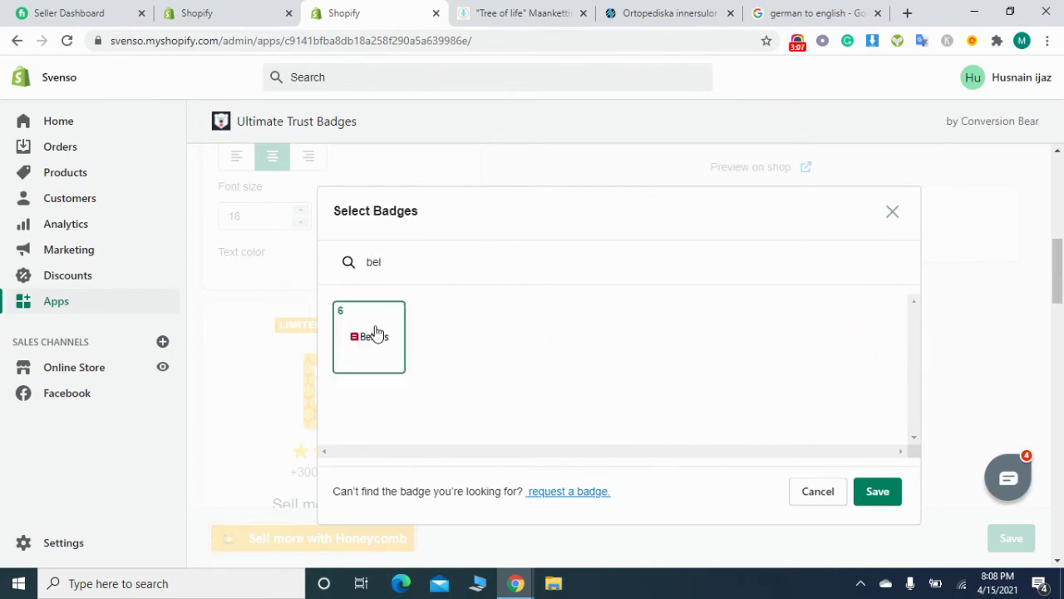
{"action": "left_click", "coordinate": [875, 492]}
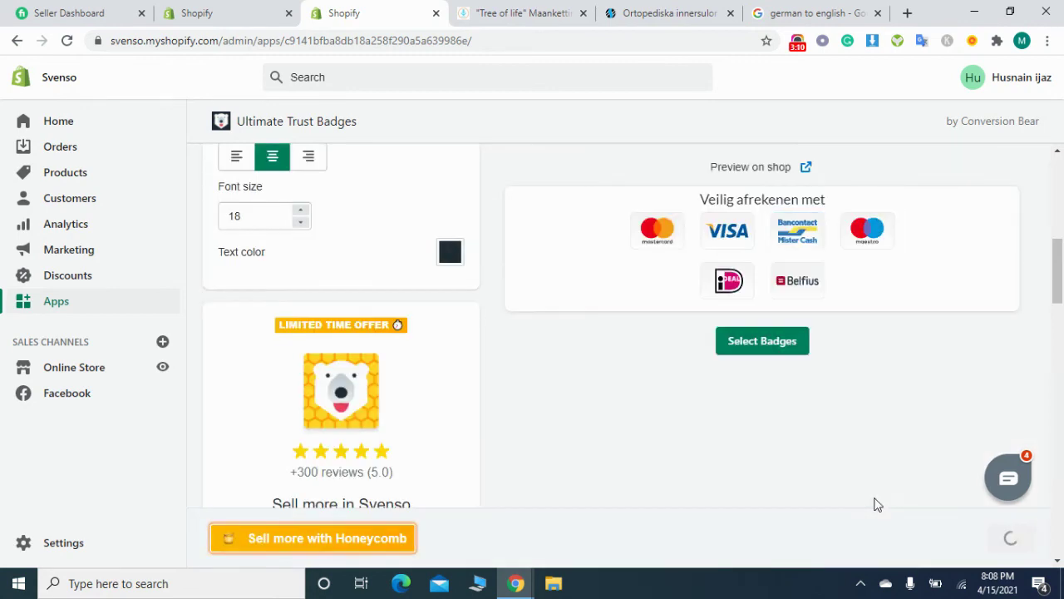
Try the Large badge size, and set the badge size to Small.
{"action": "mouse_move", "coordinate": [1062, 303]}
{"action": "left_mouse_down"}
{"action": "mouse_move", "coordinate": [1061, 197]}
{"action": "mouse_move", "coordinate": [1061, 300]}
{"action": "left_mouse_up"}
{"action": "left_click_drag", "start_coordinate": [1059, 325], "coordinate": [1059, 359]}
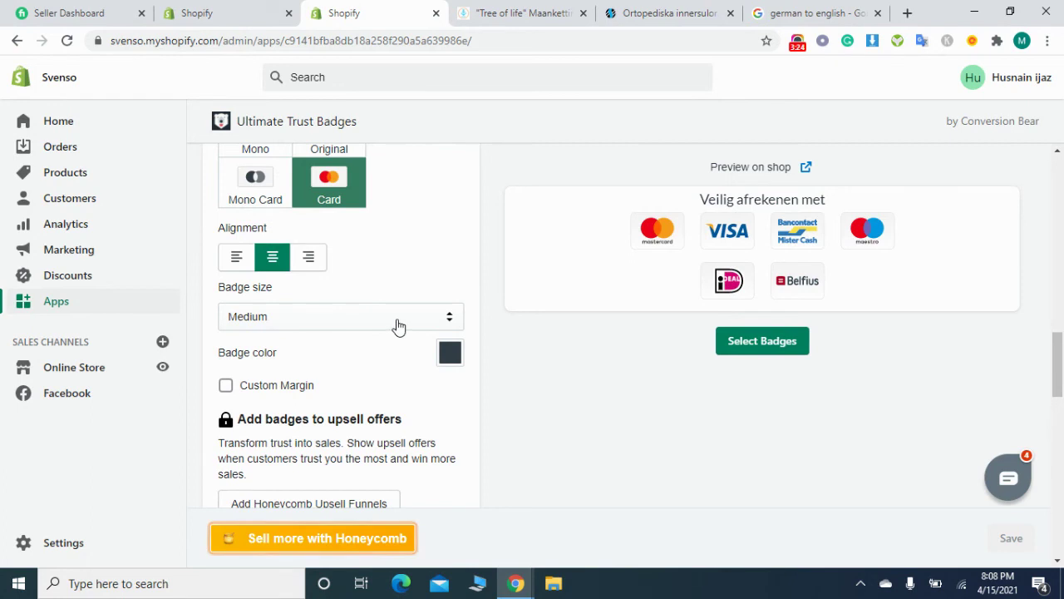
{"action": "left_click", "coordinate": [395, 325]}
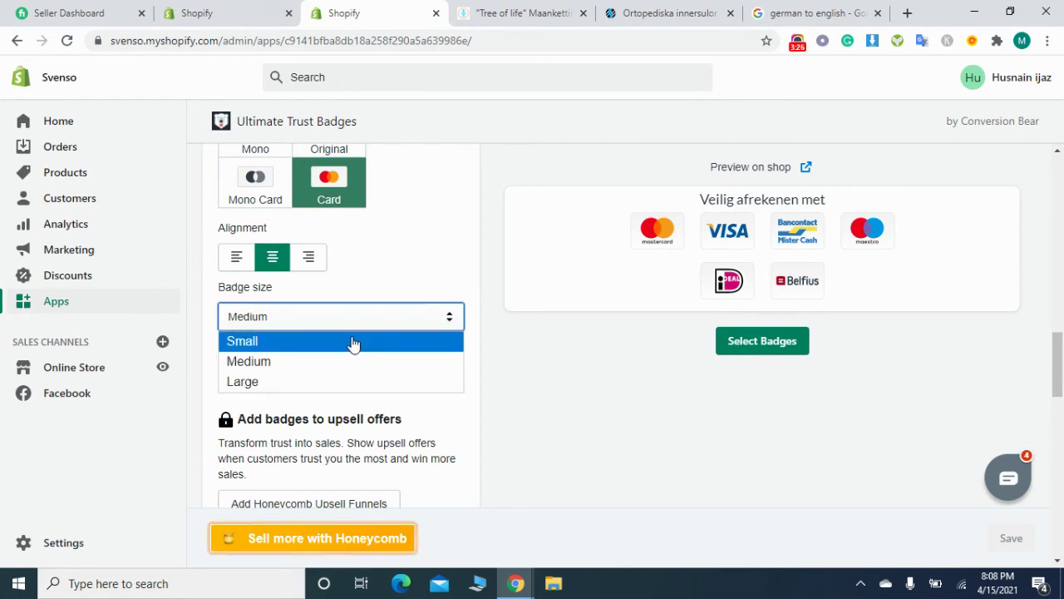
{"action": "left_click", "coordinate": [345, 383]}
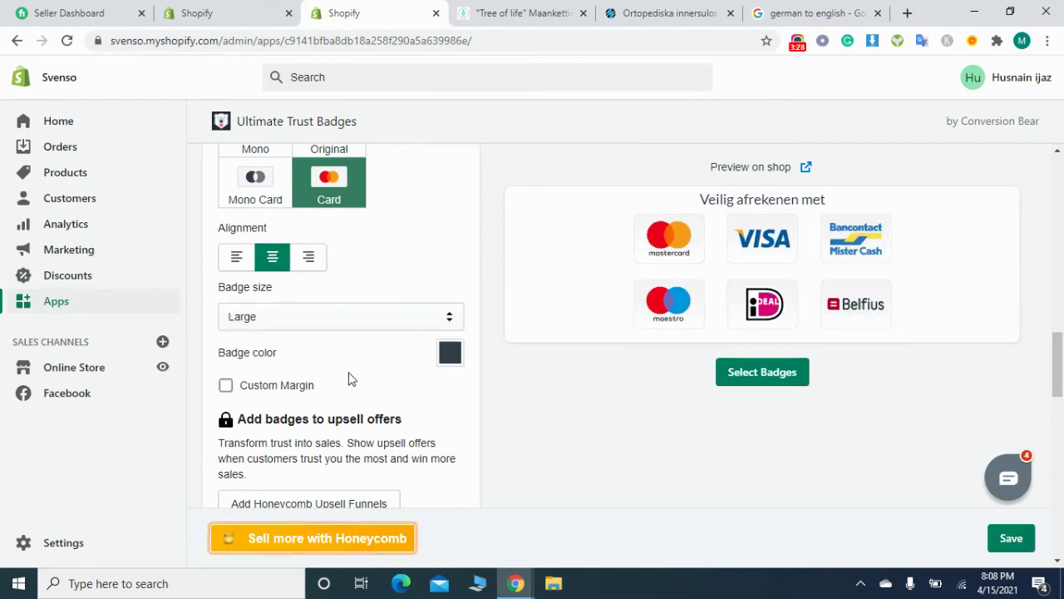
{"action": "left_click", "coordinate": [387, 326]}
{"action": "left_click", "coordinate": [372, 342]}
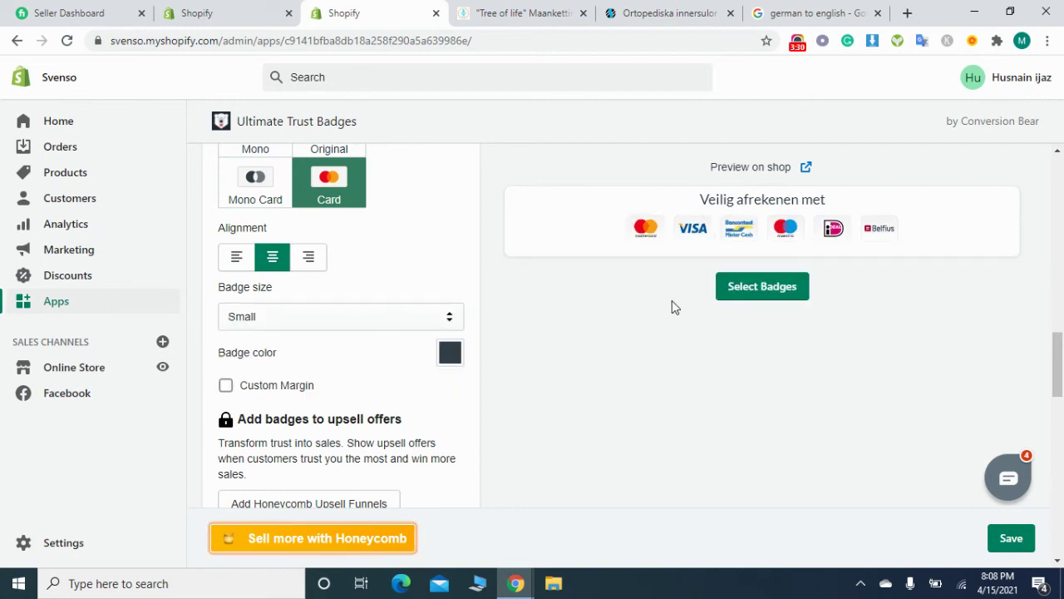
Enable Ultimate Trust Badges in the store and check the Ortopediska innersulor product page on svenso.se.
{"action": "left_click_drag", "start_coordinate": [1061, 349], "coordinate": [1059, 187]}
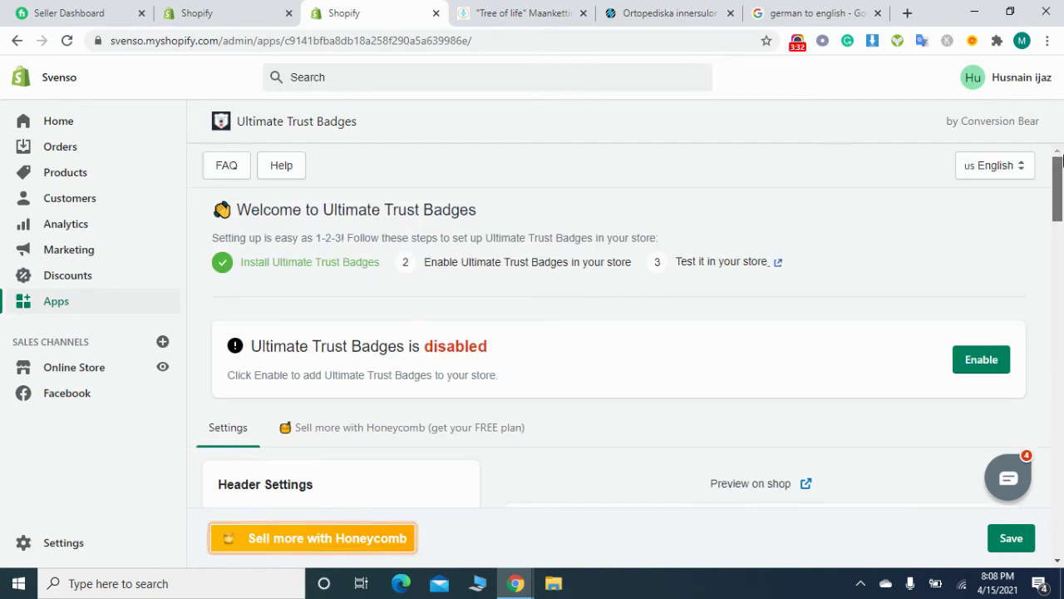
{"action": "left_click", "coordinate": [989, 359]}
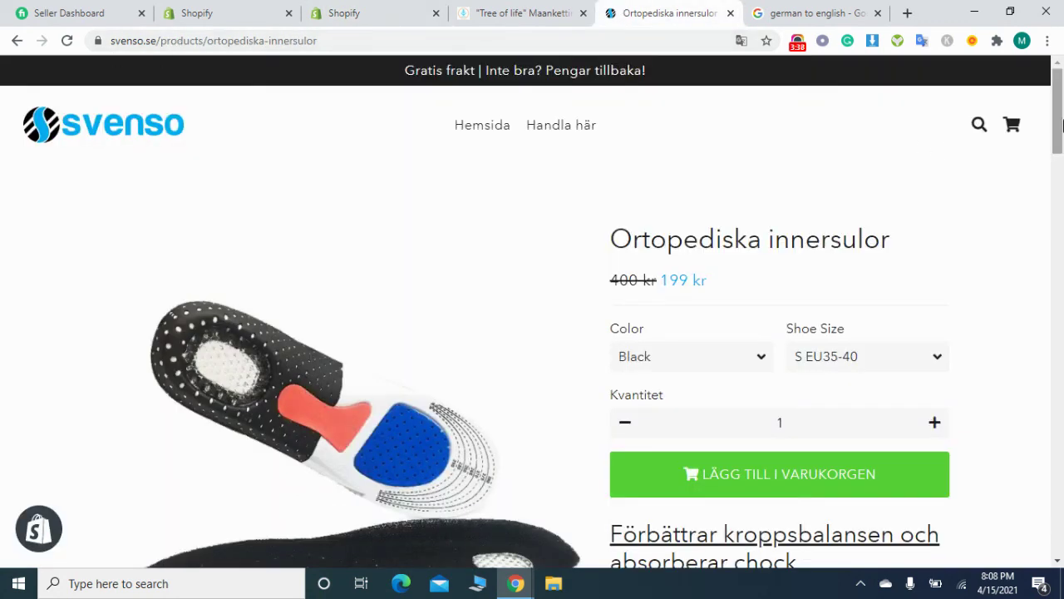
{"action": "left_click_drag", "start_coordinate": [1059, 124], "coordinate": [1060, 167]}
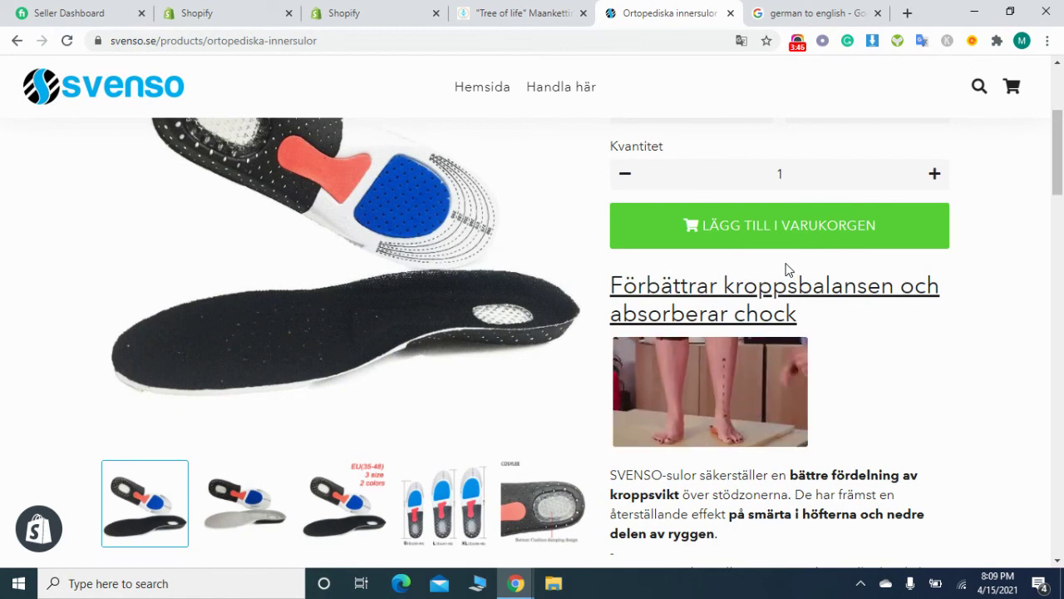
{"action": "left_click", "coordinate": [380, 10]}
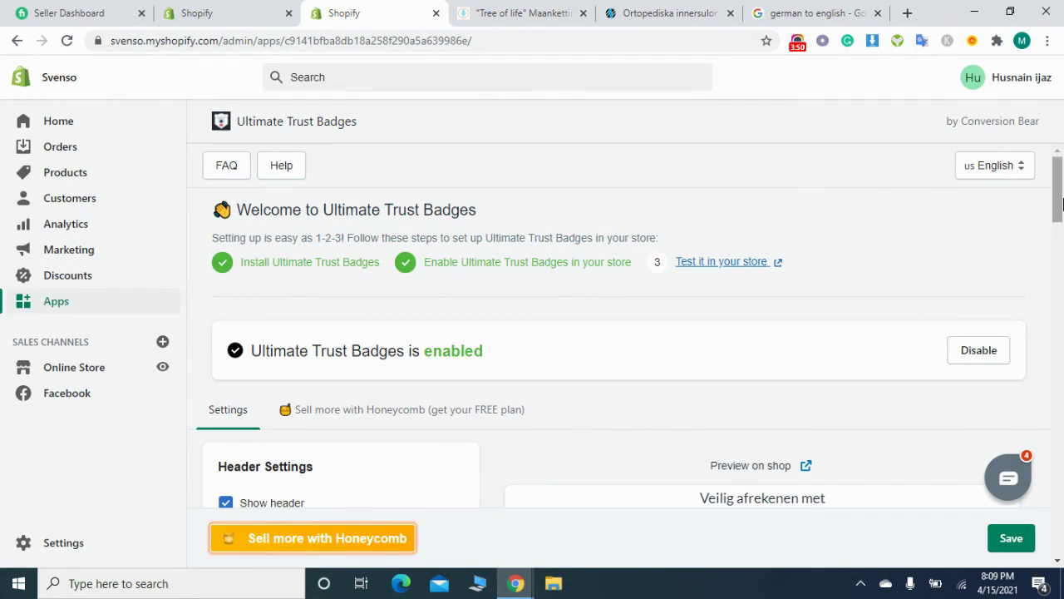
Reload the Ortopediska innersulor product page, close the store admin bar, and examine the area below the add-to-cart button for the trust badges.
{"action": "left_click", "coordinate": [636, 12]}
{"action": "left_click", "coordinate": [66, 40]}
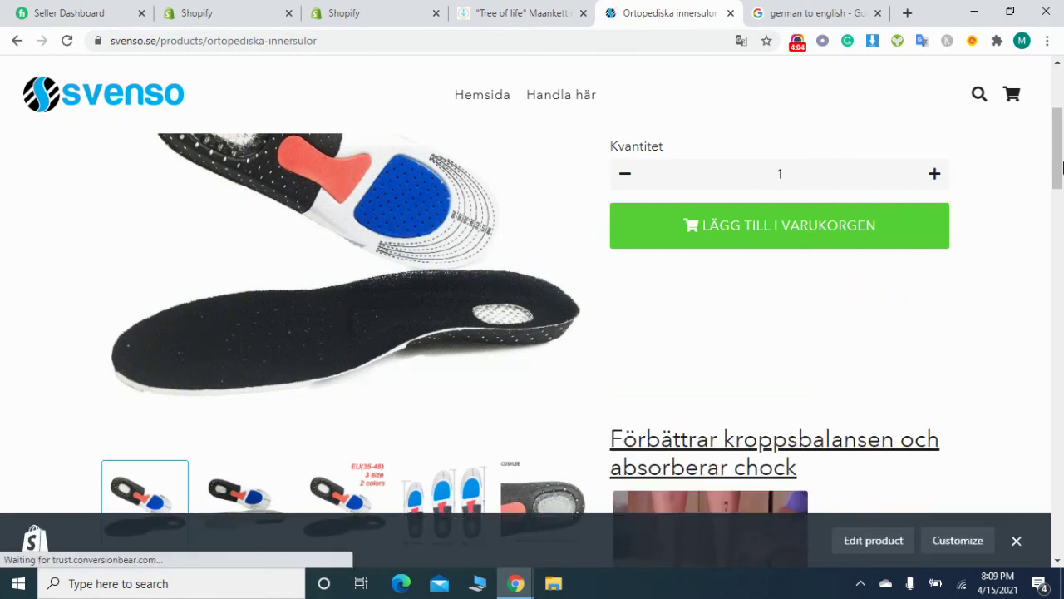
{"action": "left_click", "coordinate": [1016, 541]}
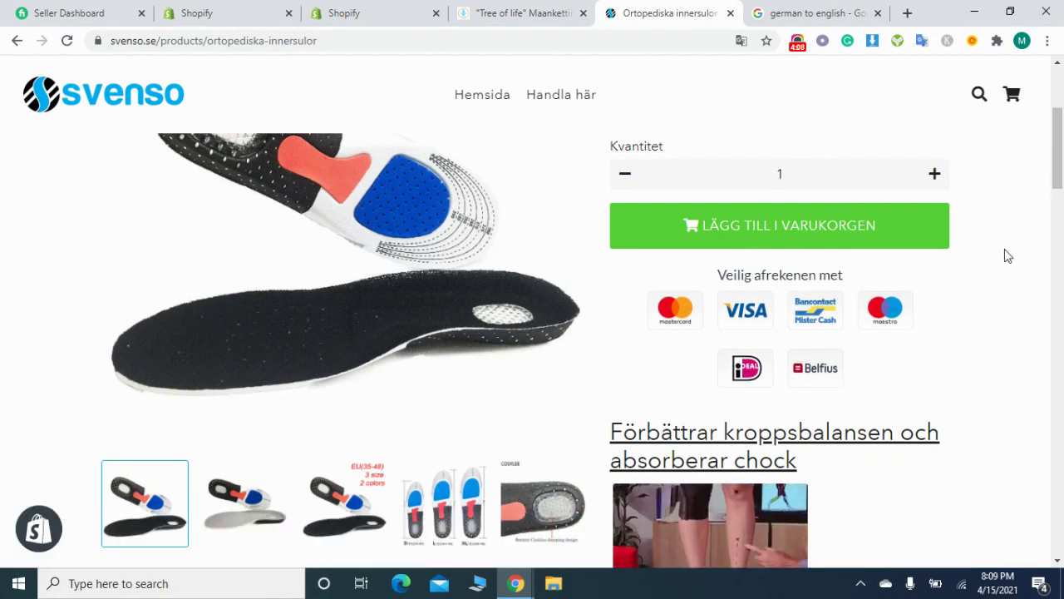
{"action": "left_click_drag", "start_coordinate": [1059, 158], "coordinate": [1062, 122]}
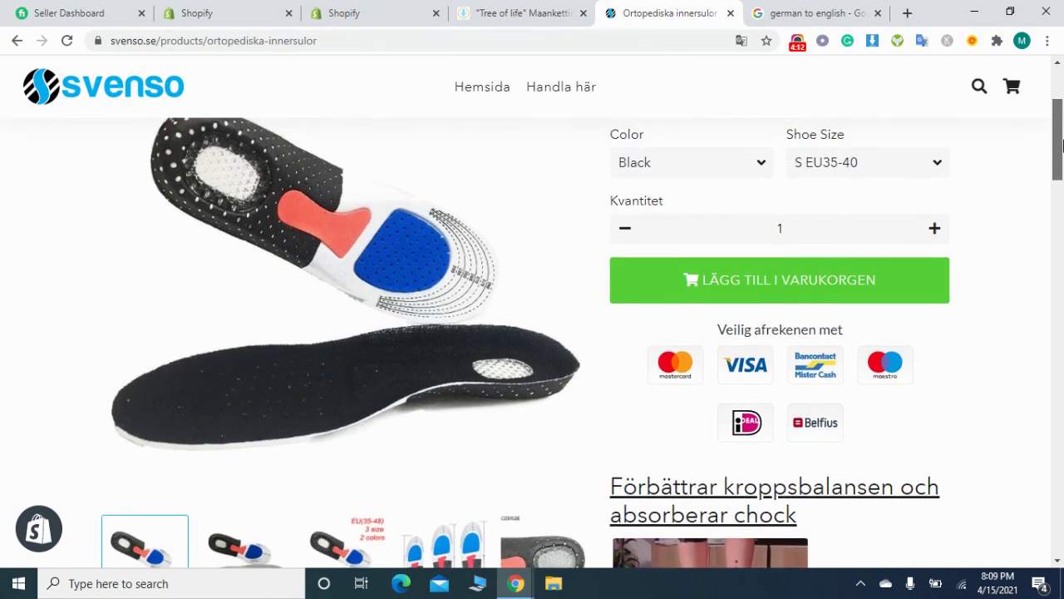
{"action": "left_click_drag", "start_coordinate": [1062, 146], "coordinate": [1062, 145]}
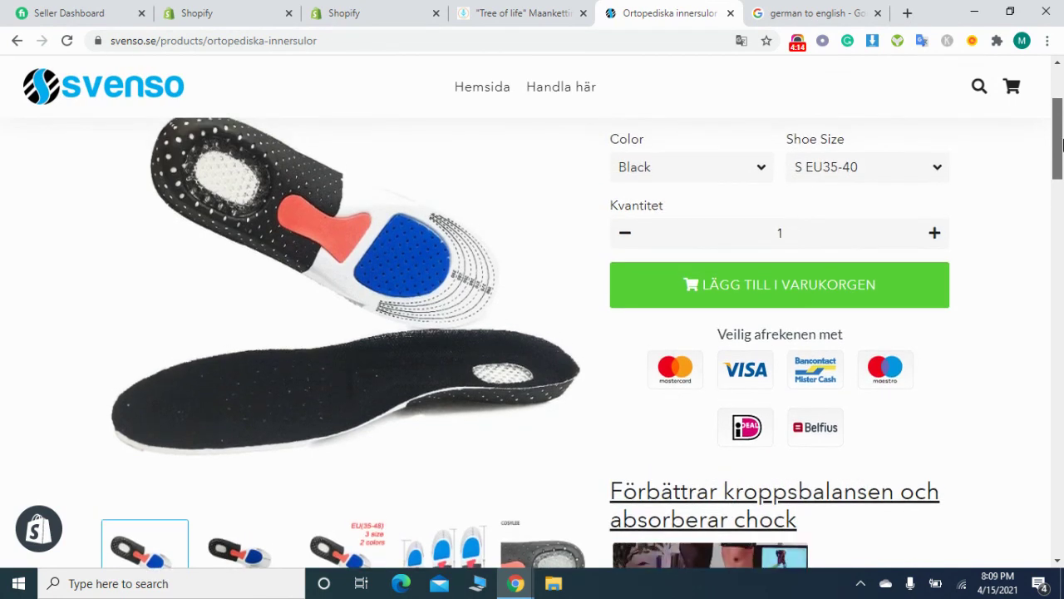